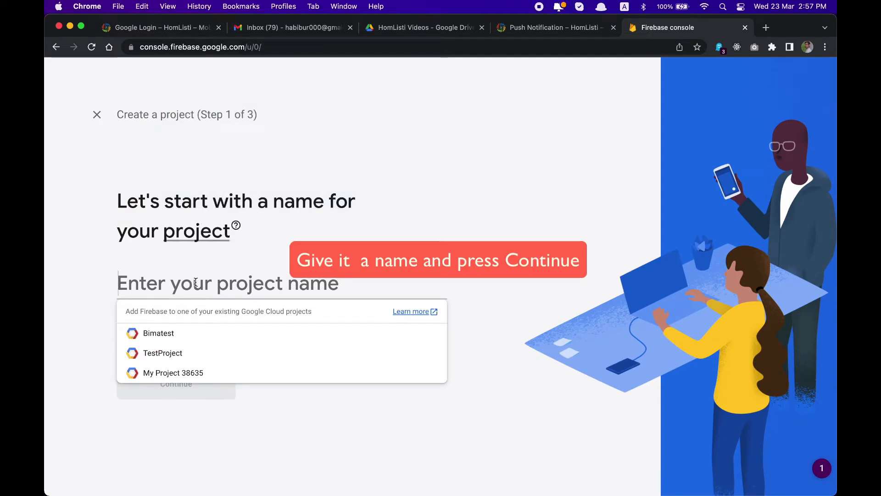
Step: Name the new Firebase project "My Test" and proceed with Google Analytics enabled
text(My Test)
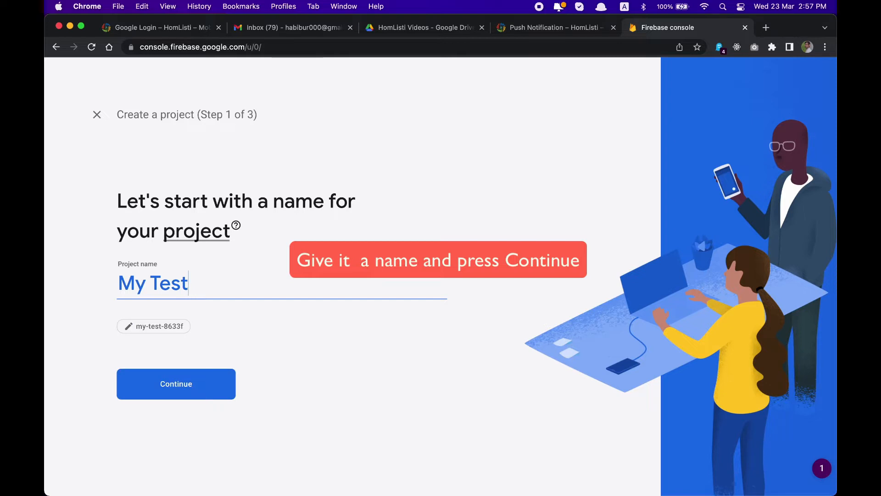
click(193, 384)
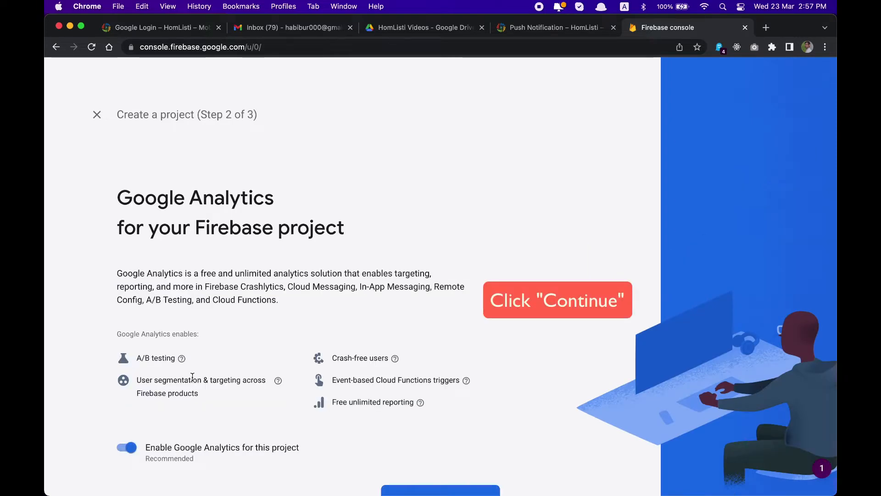
scroll(193, 376, down, 2)
click(453, 450)
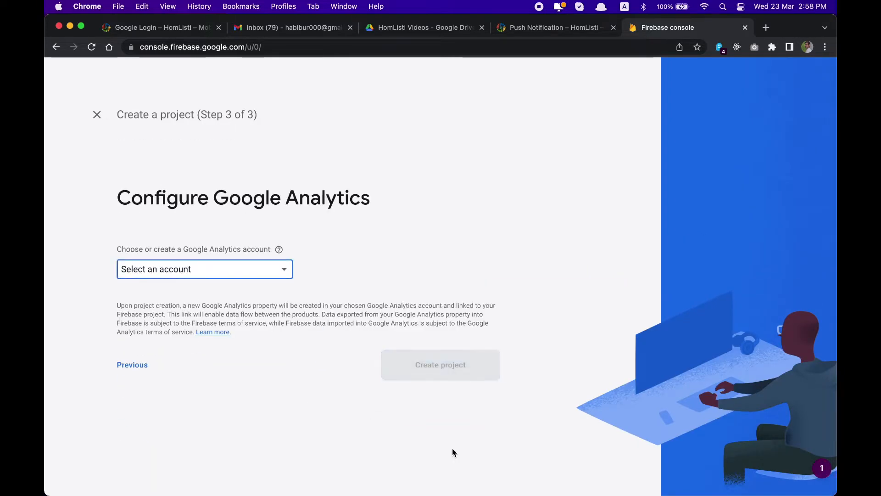
Step: Choose Default Account for Firebase as the Analytics account, then create the project and continue to its overview
click(168, 275)
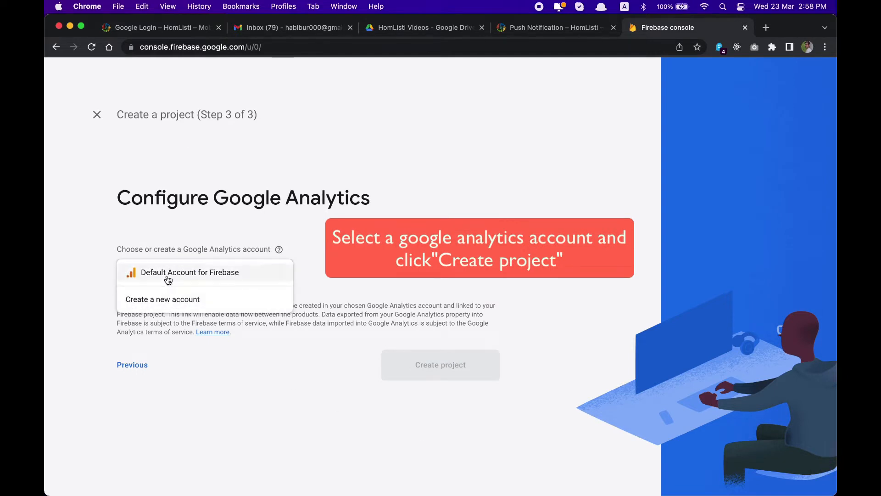
click(168, 275)
click(421, 389)
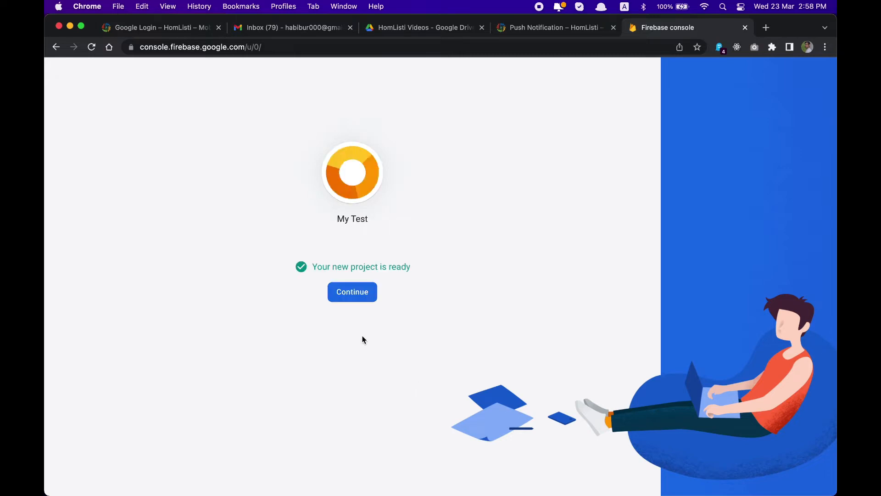
click(351, 294)
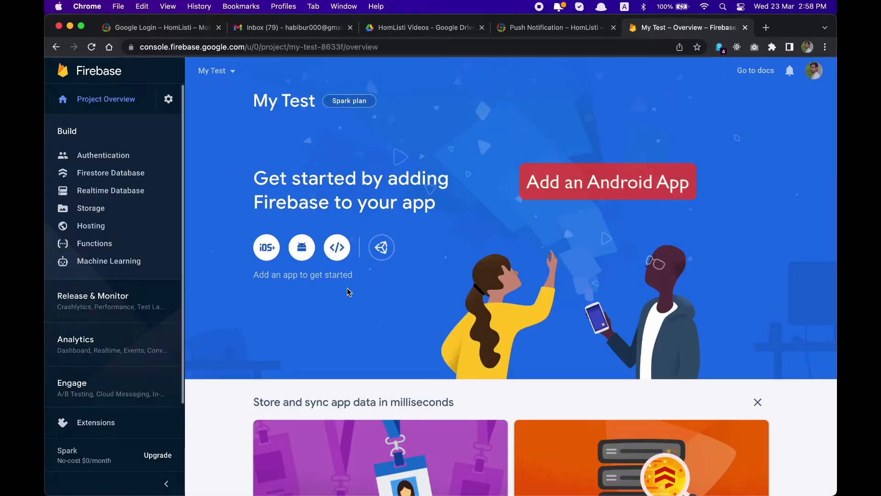
Step: Start adding an Android app to the project and copy the android package name from app.json in VS Code
click(302, 247)
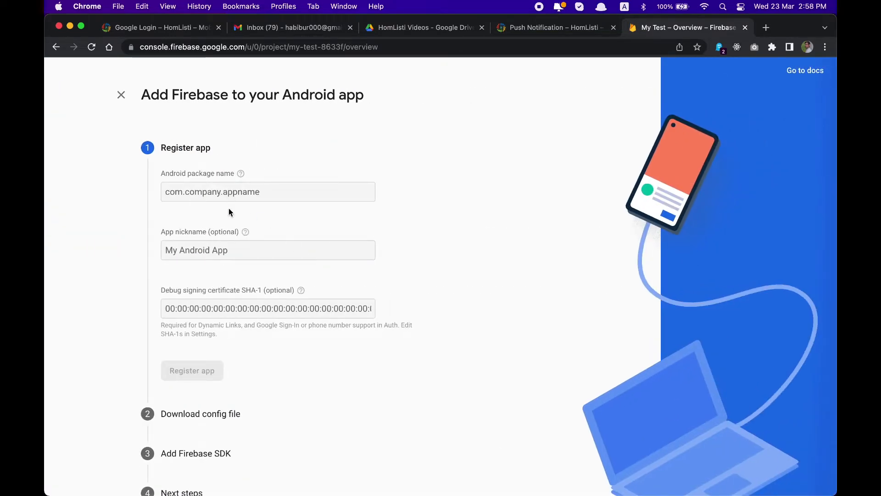
key(super+Tab)
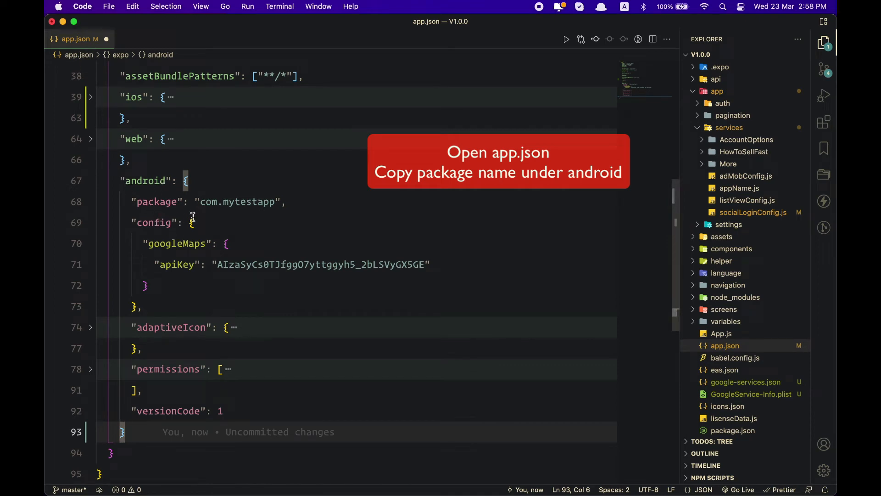
click(204, 203)
drag(205, 202, 275, 202)
right_click(276, 203)
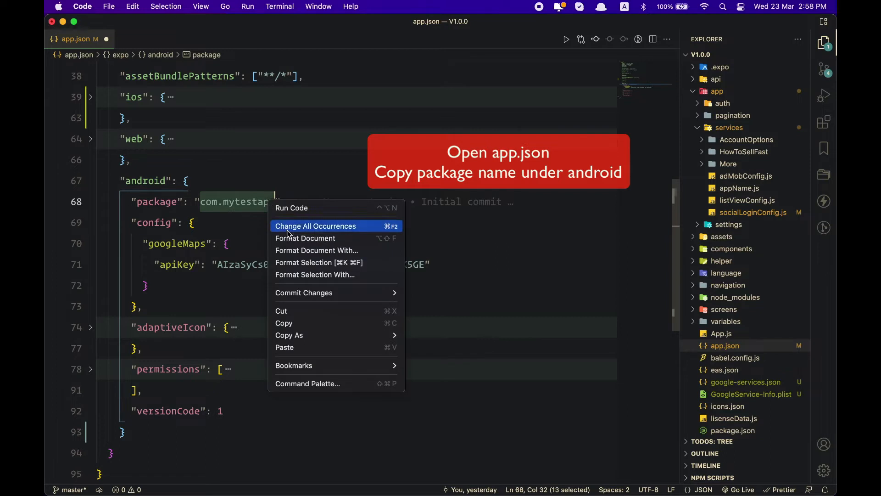
click(287, 323)
Step: Back in the Firebase console, fill in the package name com.mytestapp and the app nickname "My Test App"
key(super+Tab)
right_click(229, 190)
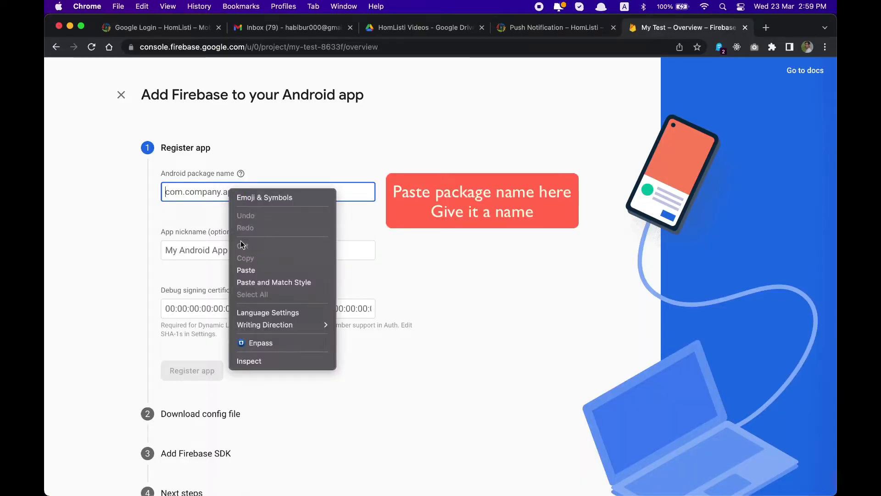
click(245, 270)
click(219, 251)
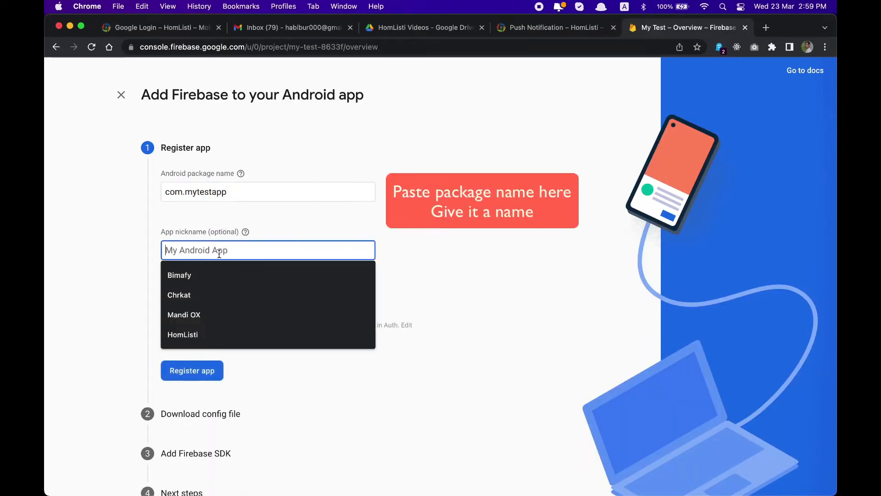
text(My Test)
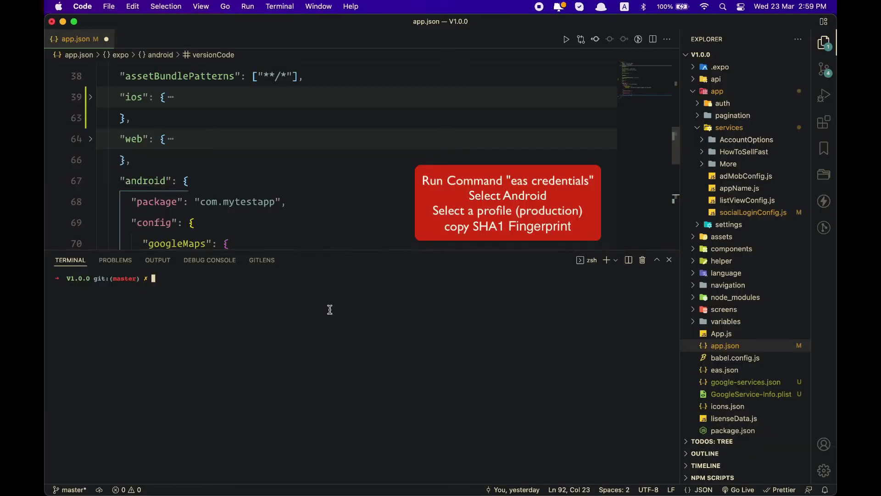
Step: Run "eas credentials" in the VS Code terminal, choosing the Android platform and the production build profile
text(eas credentials)
key(Return)
key(Return)
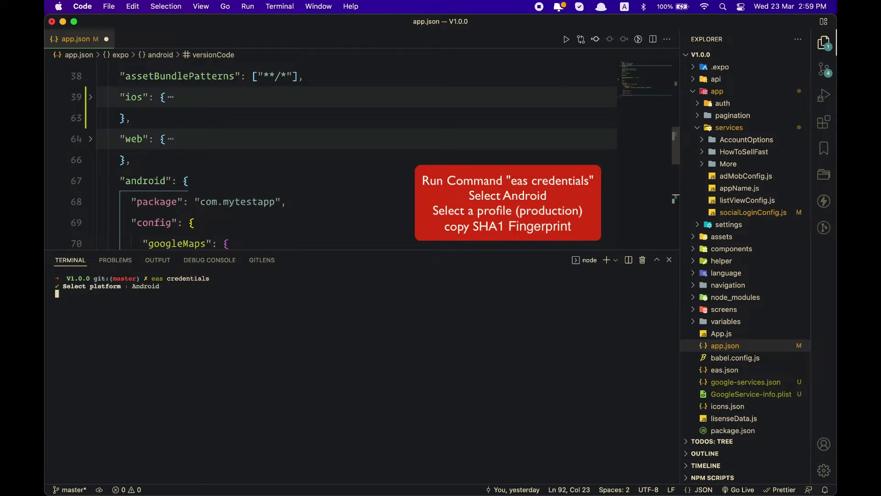
key(Down)
key(Down)
key(Return)
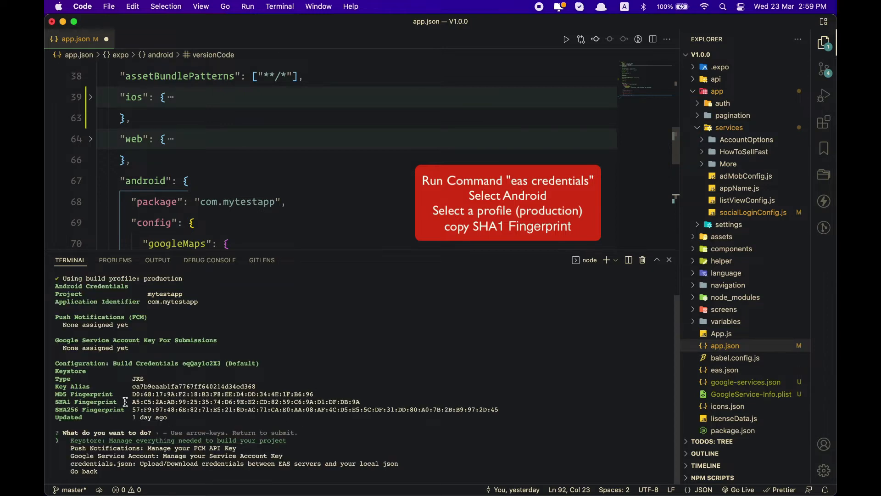
Step: Copy the SHA1 fingerprint from the terminal into the debug signing certificate field of the Firebase registration form
drag(124, 402, 360, 401)
right_click(317, 401)
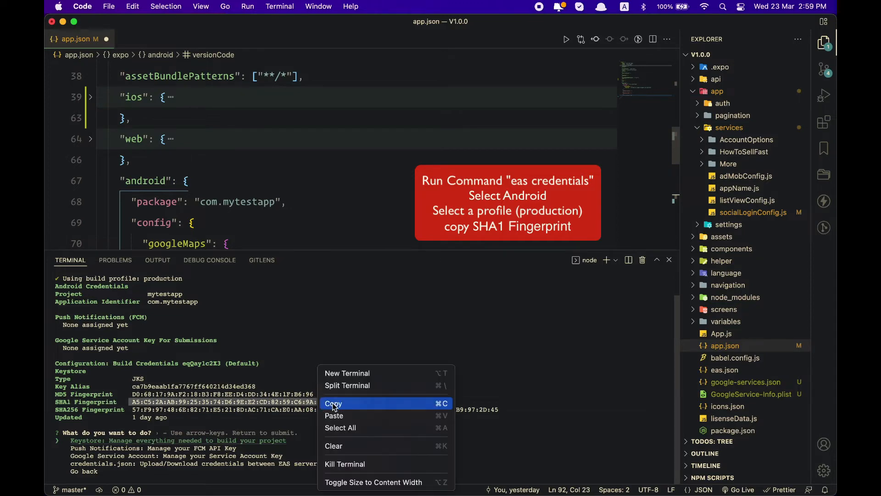
click(333, 402)
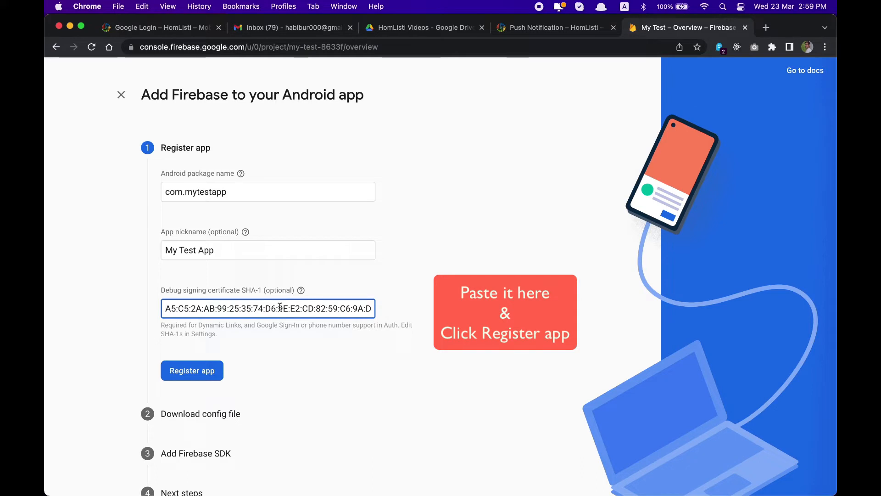
click(391, 311)
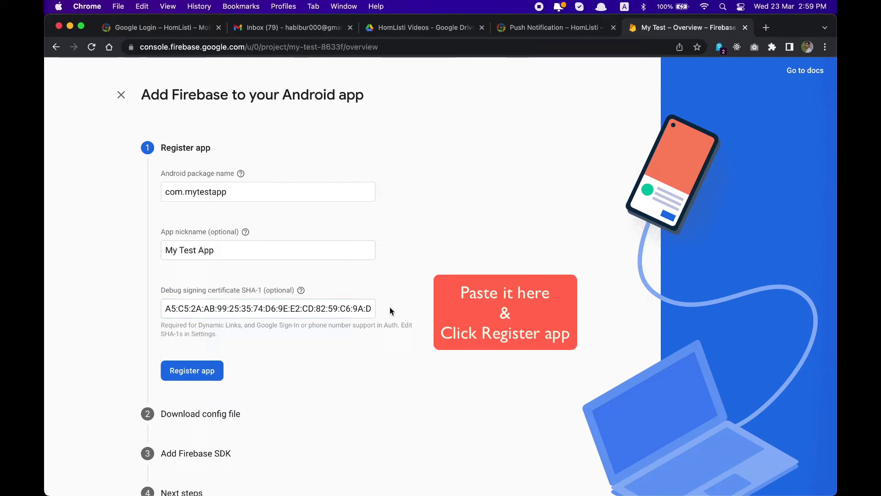
Step: Register the Android app and download its google-services.json file
click(209, 374)
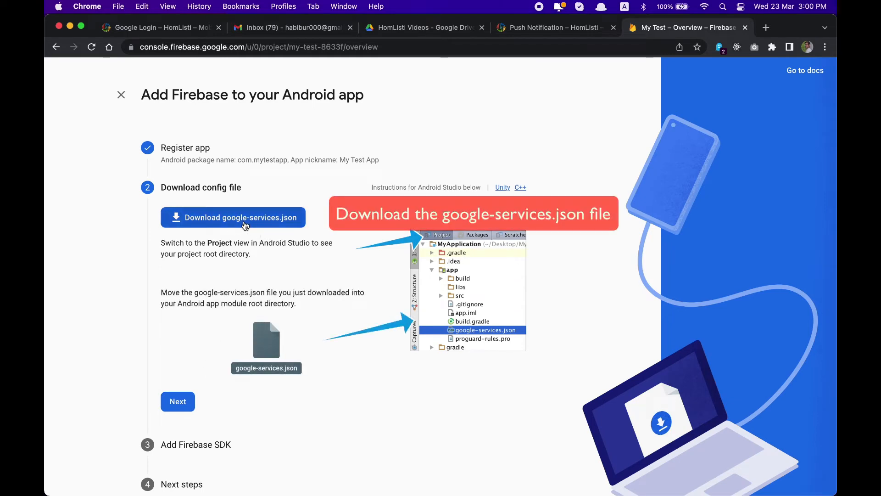
click(245, 225)
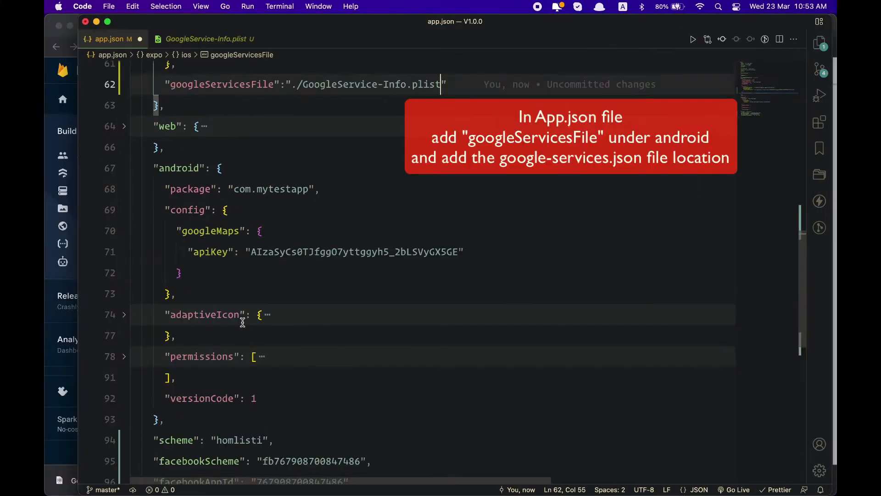
Step: In app.json in VS Code, add "googleServicesFile" after googleMaps in the android config block, pointing to ./google-services.json
scroll(215, 138, down, 3)
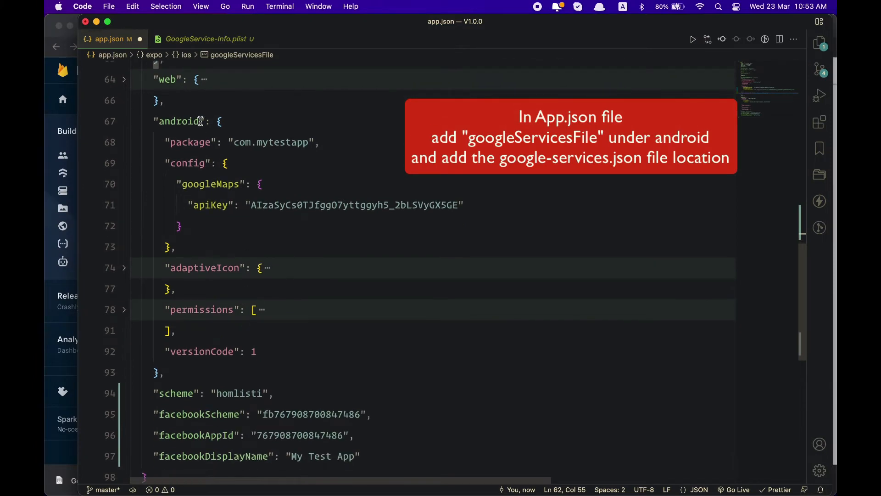
click(198, 226)
text(,)
key(Return)
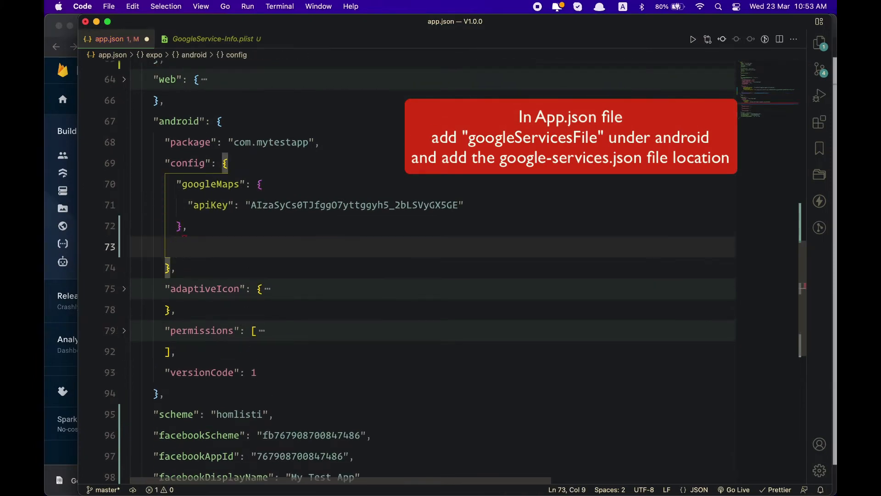
text(")
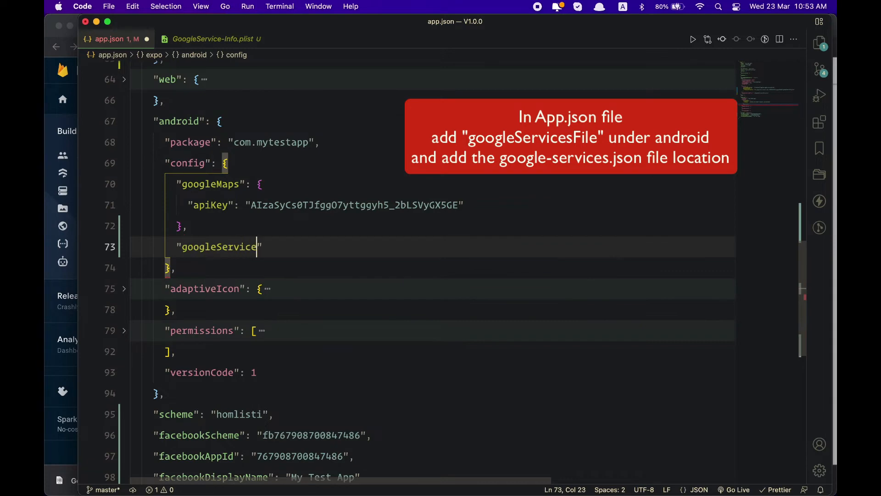
text(googleServicesFile":")
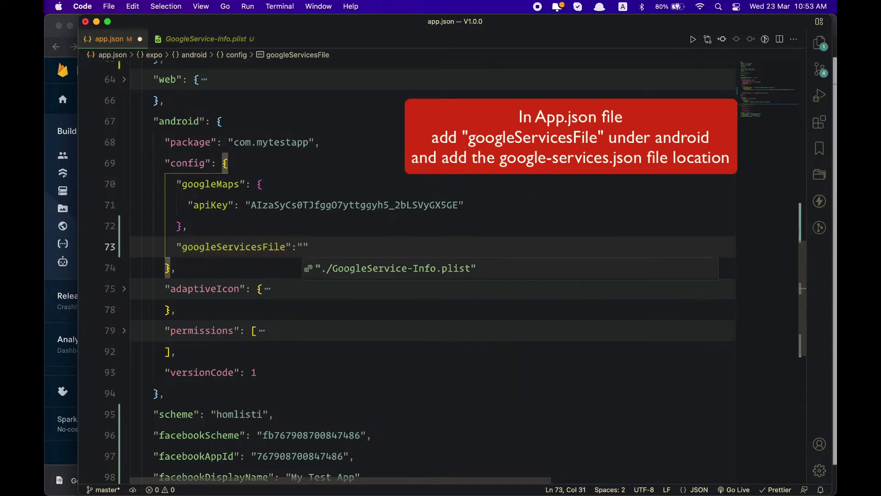
text(./)
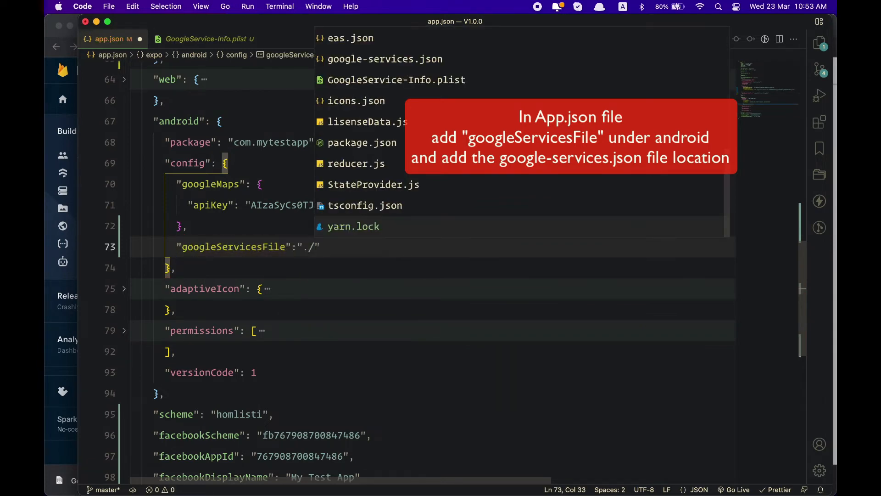
key(Up)
key(Up)
key(Return)
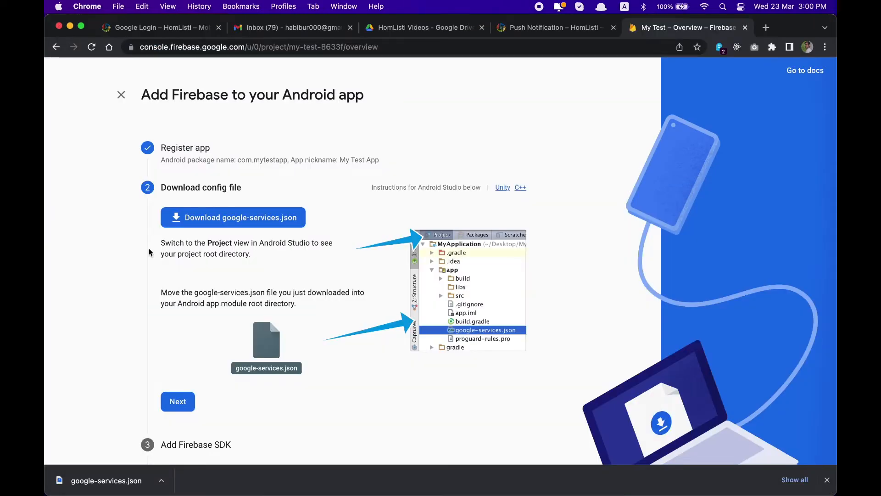
Step: Close the Android setup guide in the Firebase console and open the Cloud Messaging settings of My Test App
scroll(200, 259, down, 2)
scroll(140, 147, up, 2)
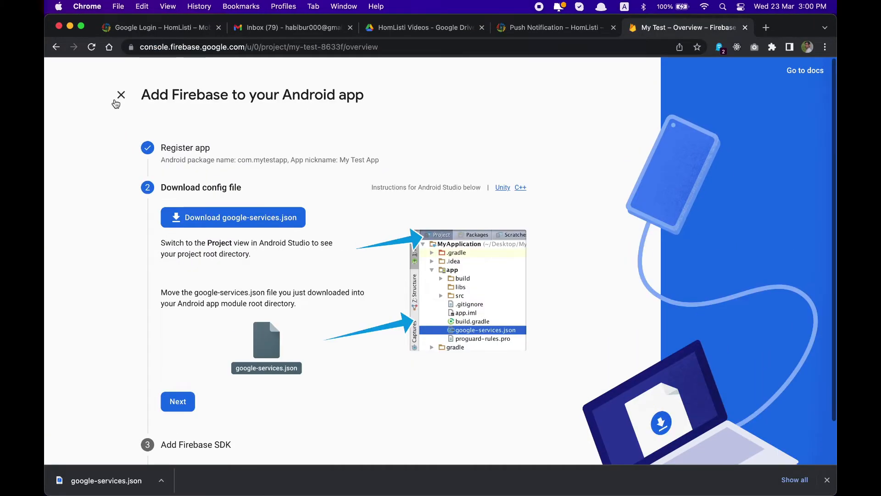
click(120, 97)
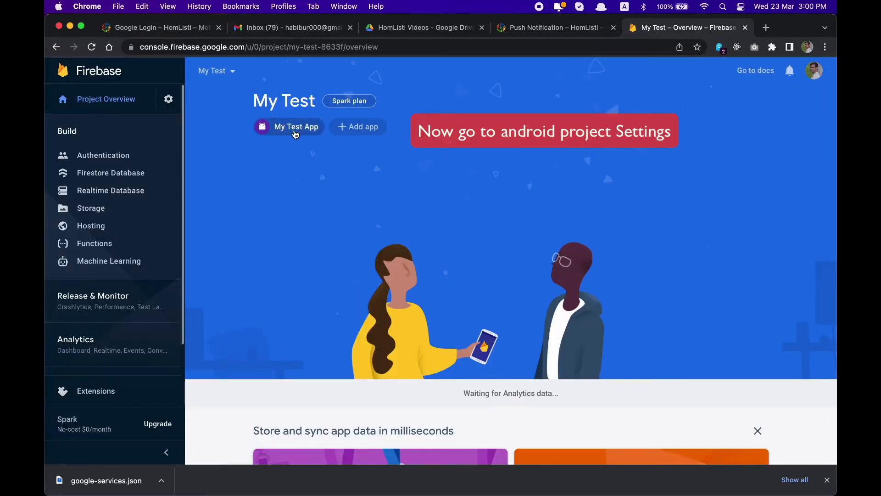
mouse_move(285, 130)
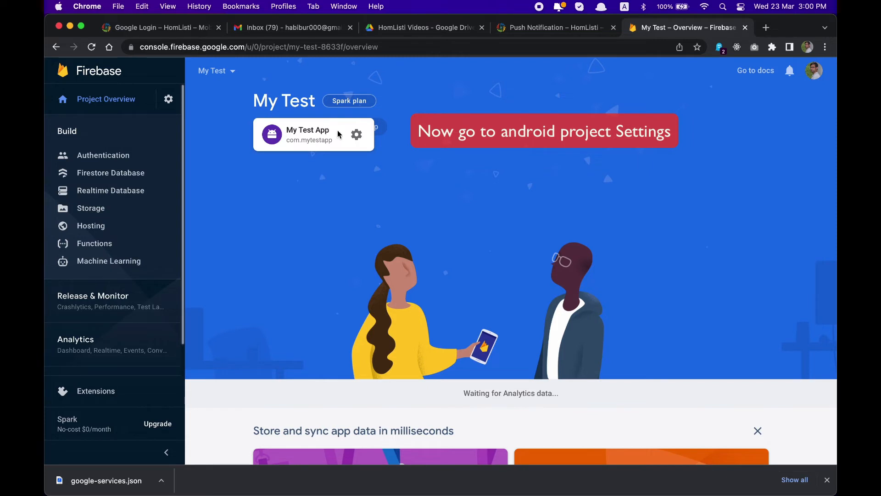
click(356, 134)
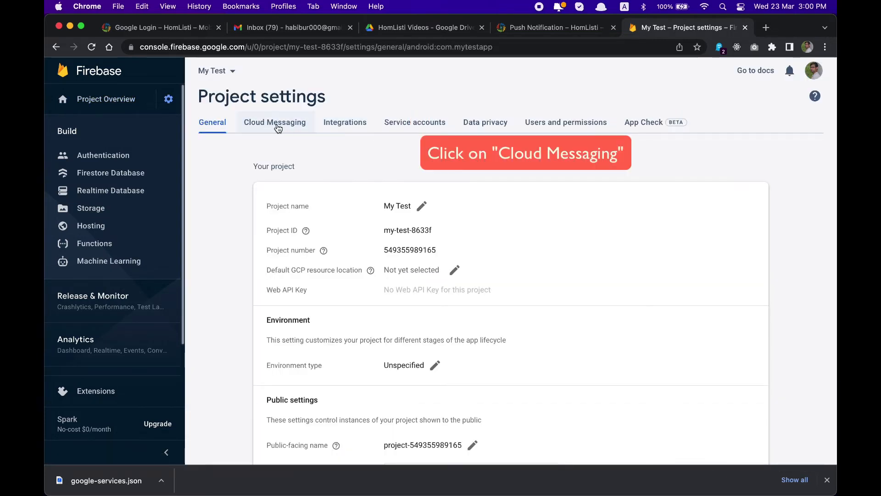
click(272, 128)
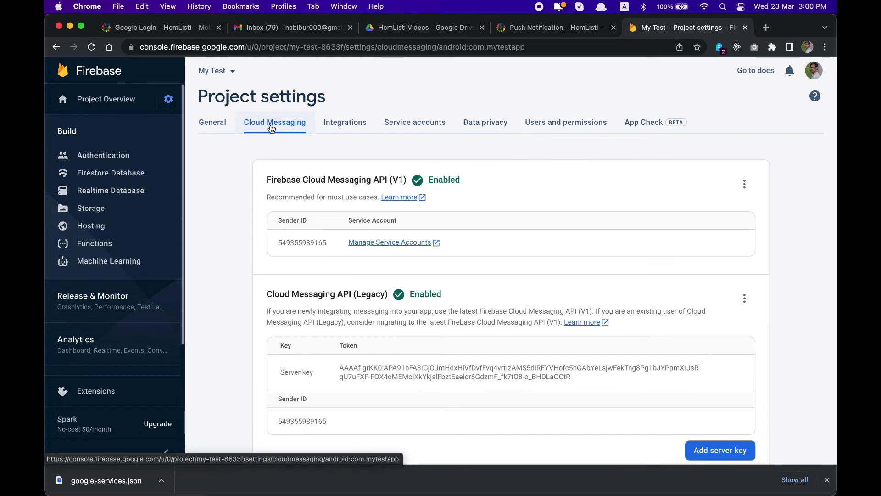
Step: Copy the server key token of the Cloud Messaging API (Legacy)
scroll(315, 246, down, 5)
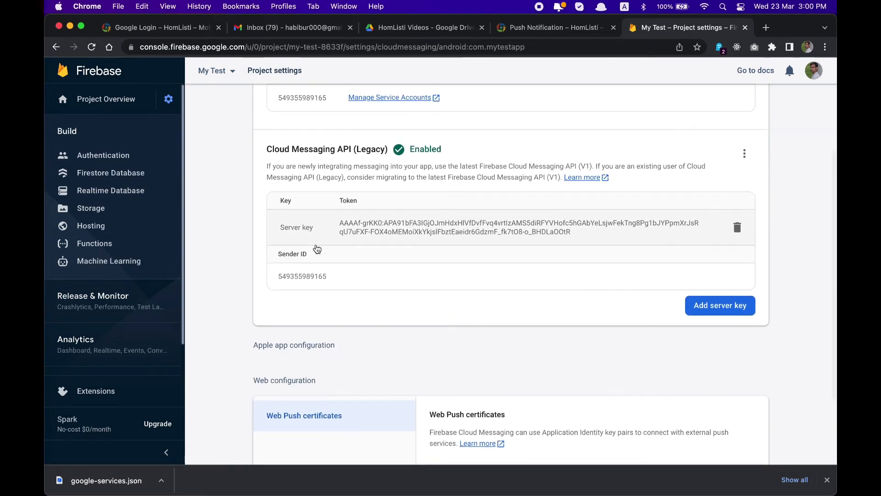
drag(341, 223, 567, 234)
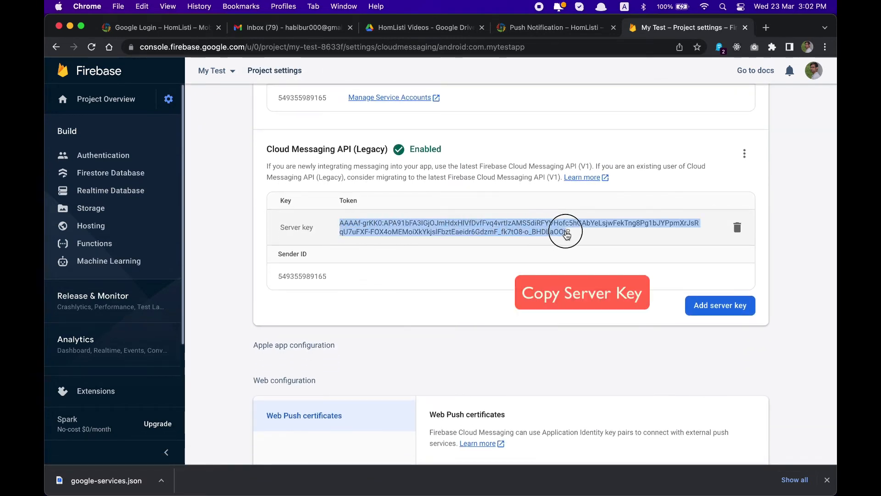
right_click(540, 226)
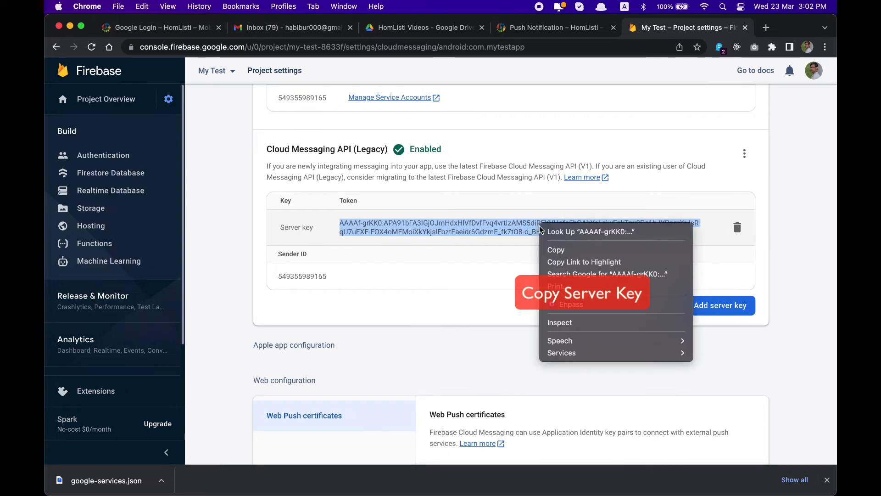
click(549, 248)
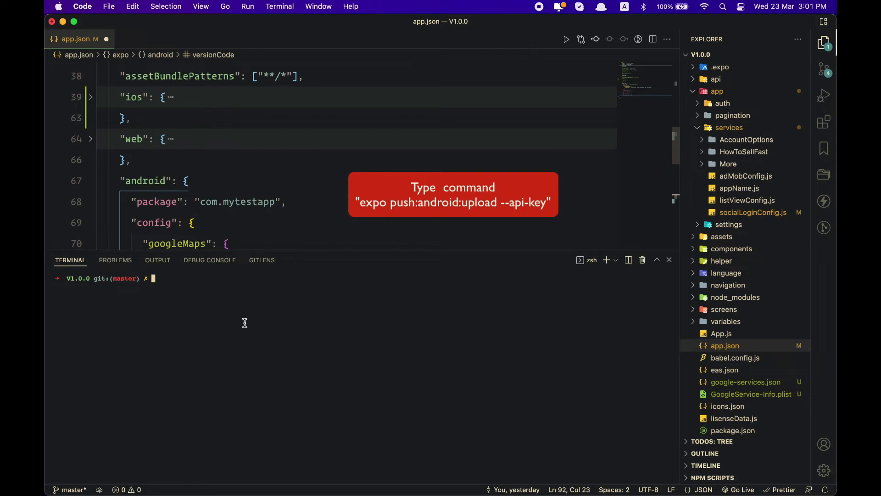
Step: In the terminal, run "expo push:android:upload --api-key" with the copied Cloud Messaging server key as its value
key(super+v)
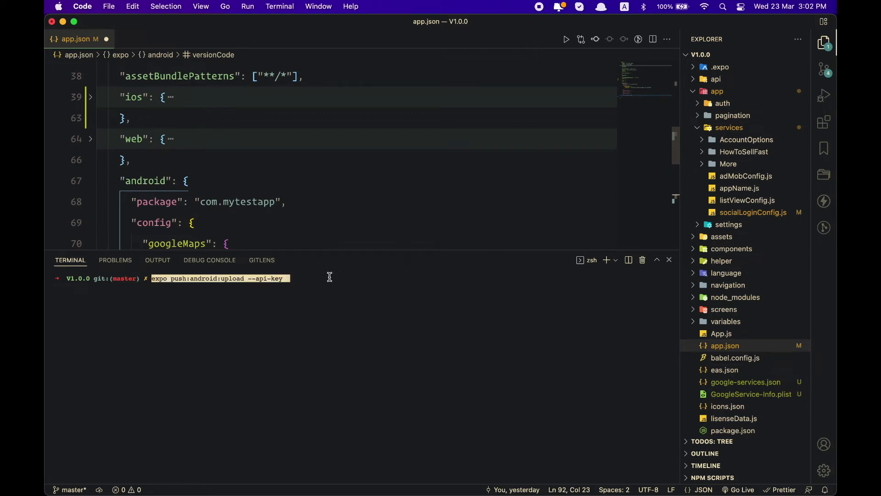
key(Right)
key(super+v)
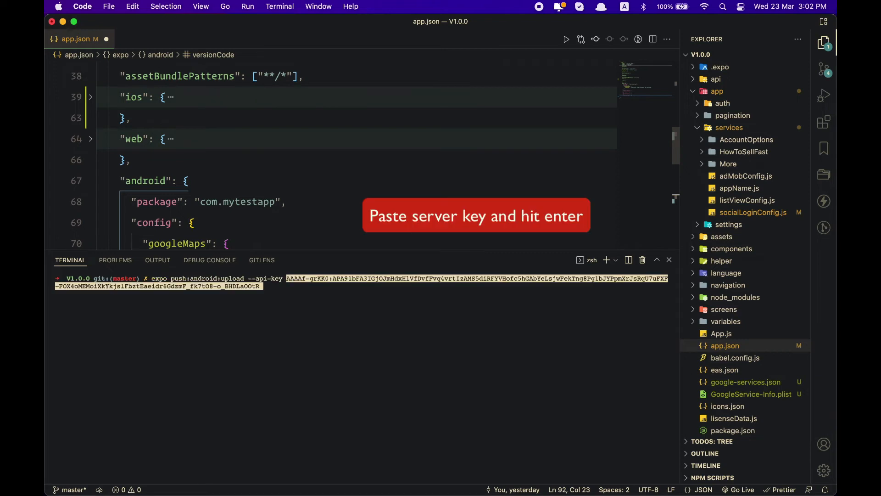
key(Return)
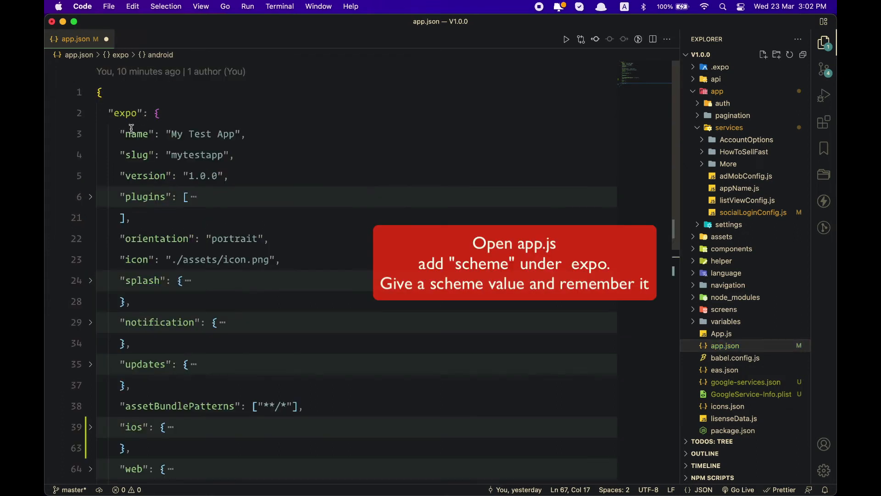
Step: In app.json, add the entry "scheme":"myTest" under expo, after the android block
scroll(148, 253, down, 10)
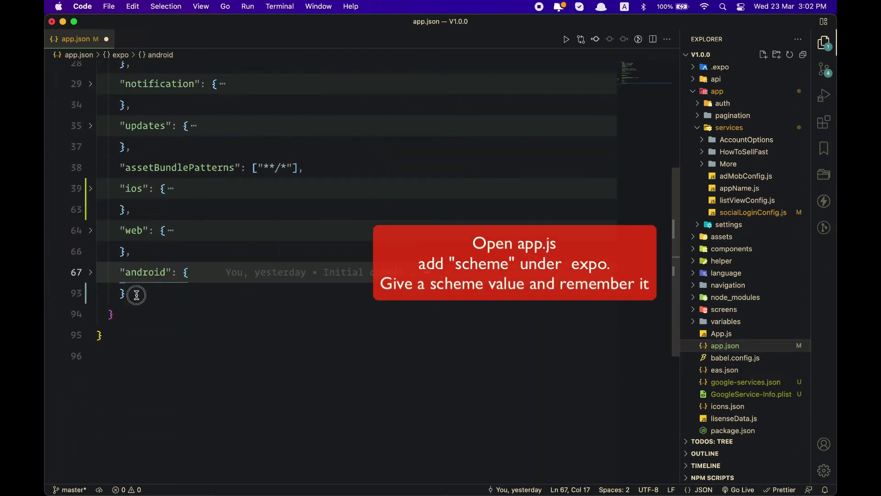
click(137, 295)
text(,)
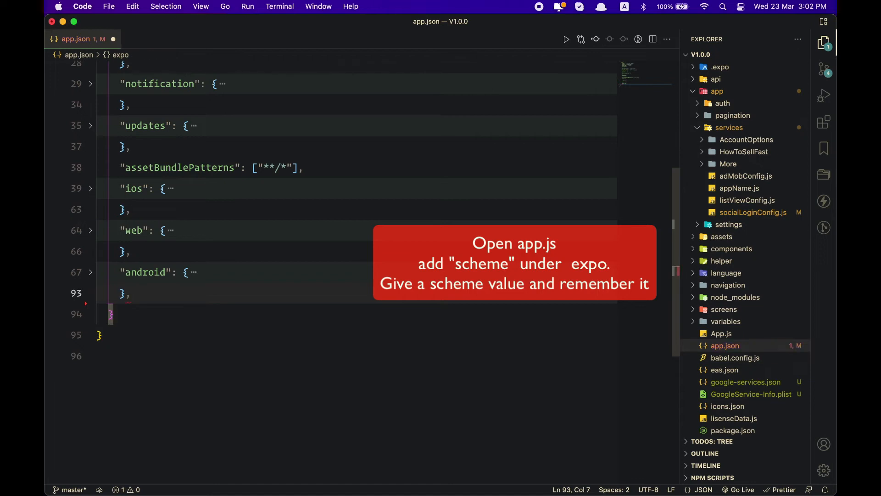
key(Return)
text(")
text(scheme")
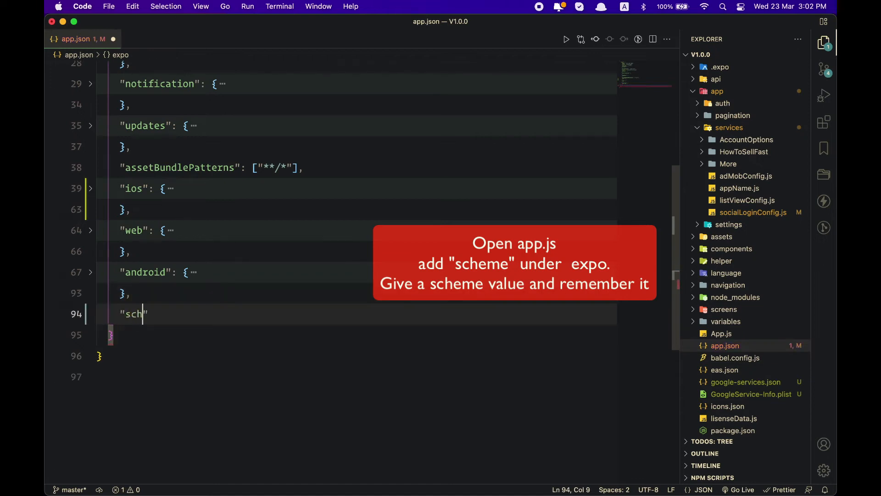
text(:"myTest)
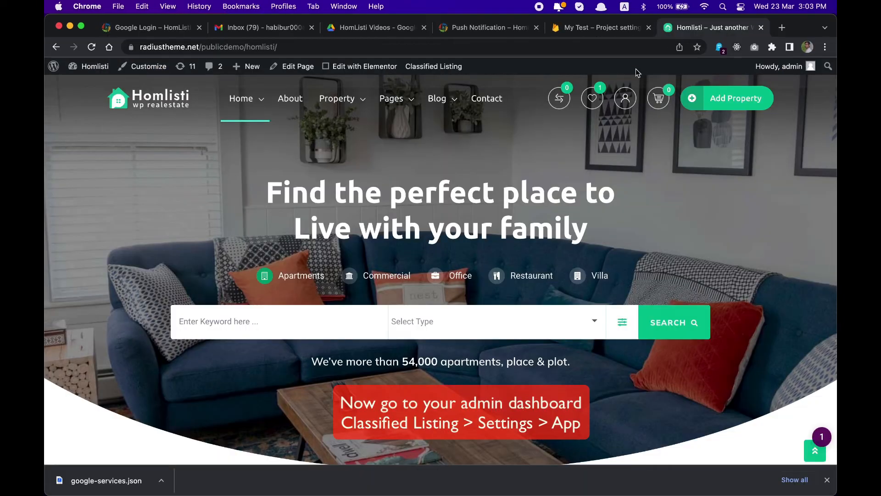
Step: In Chrome, open the Homlisti site's admin dashboard and go to the App settings of Classified Listing
click(95, 73)
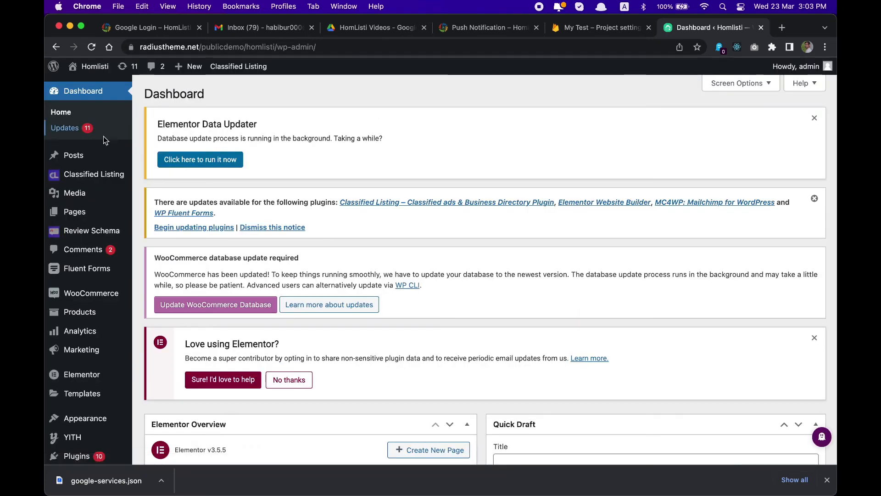
mouse_move(97, 174)
click(171, 285)
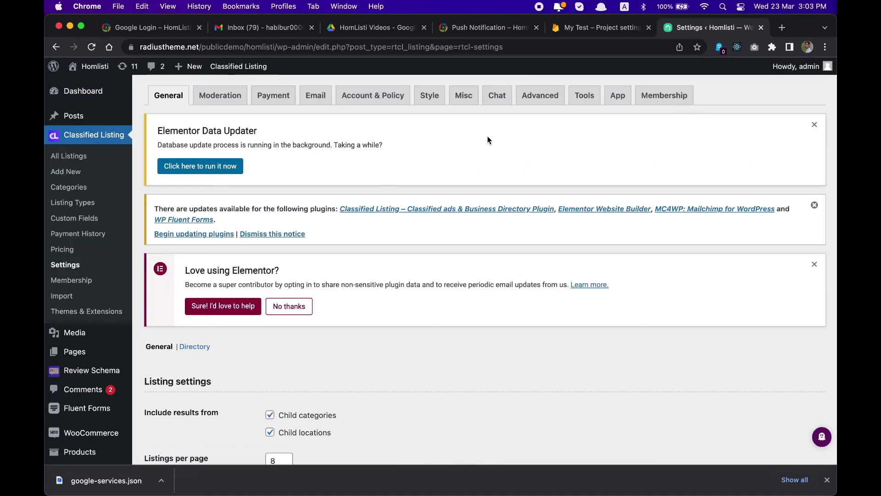
click(614, 95)
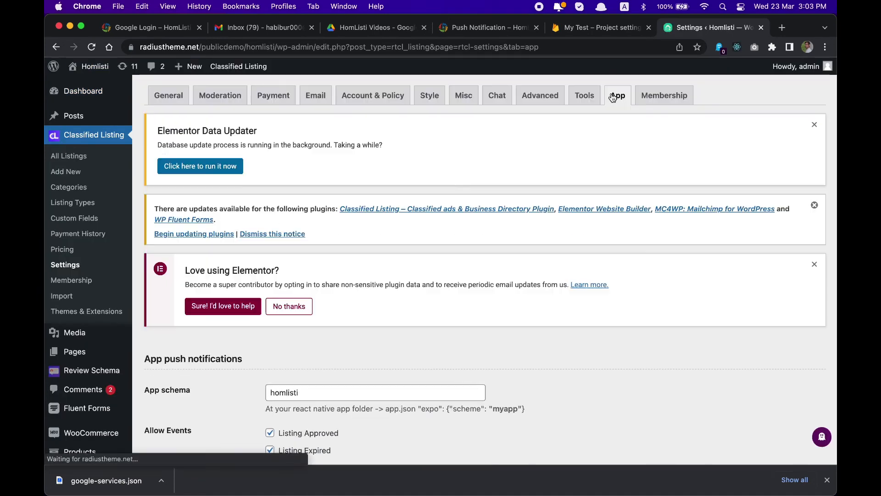
Step: Clear the existing App schema value under App push notifications
scroll(368, 366, down, 3)
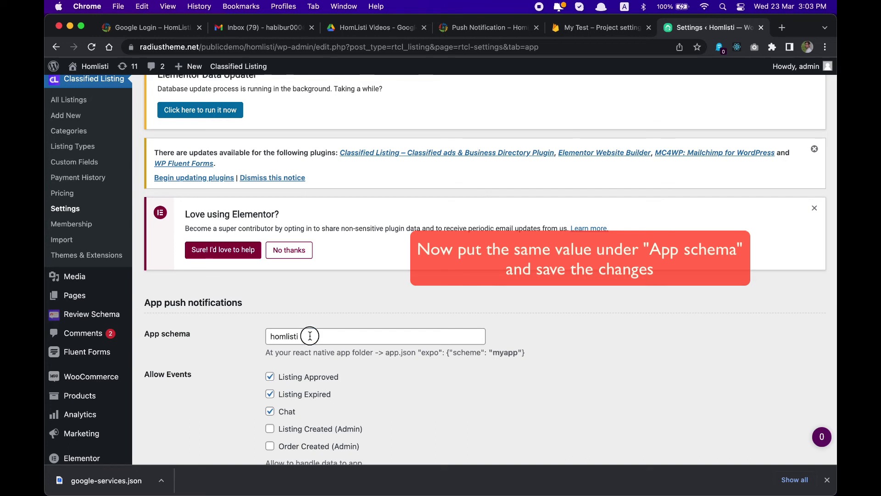
drag(311, 336, 249, 336)
key(BackSpace)
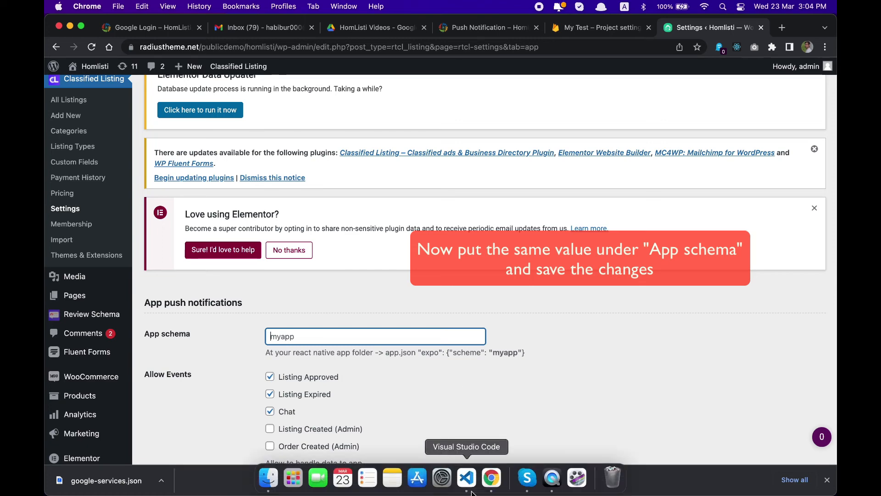
Step: Switch to Visual Studio Code and copy the scheme value myTest from app.json
click(465, 480)
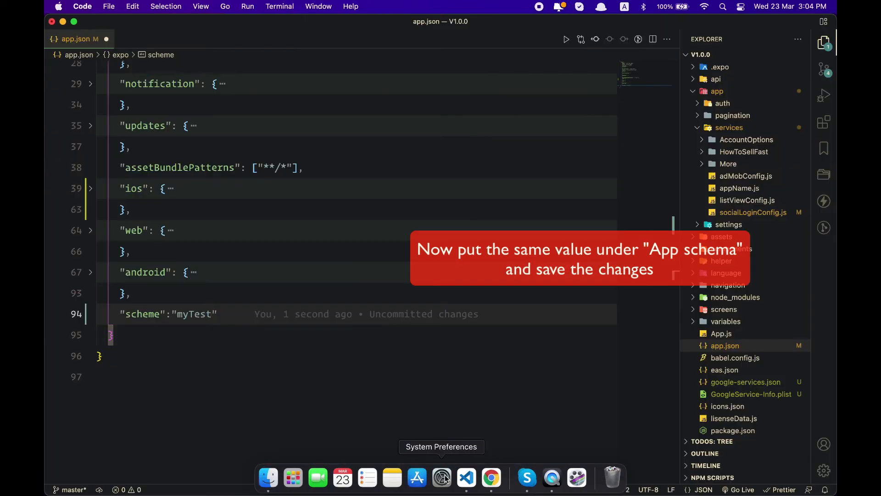
double_click(194, 316)
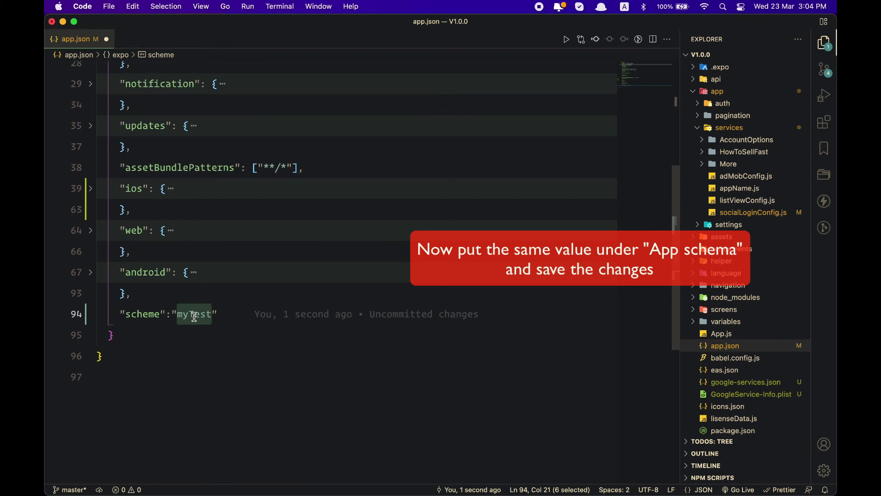
right_click(195, 317)
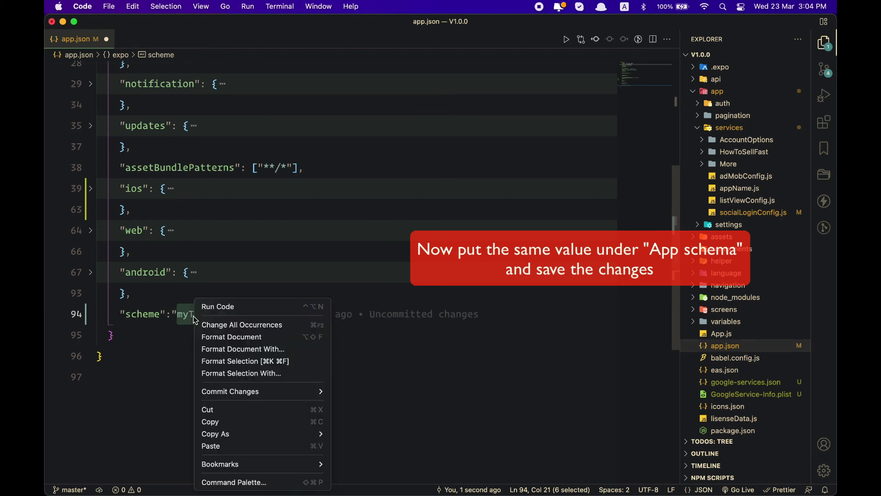
click(215, 417)
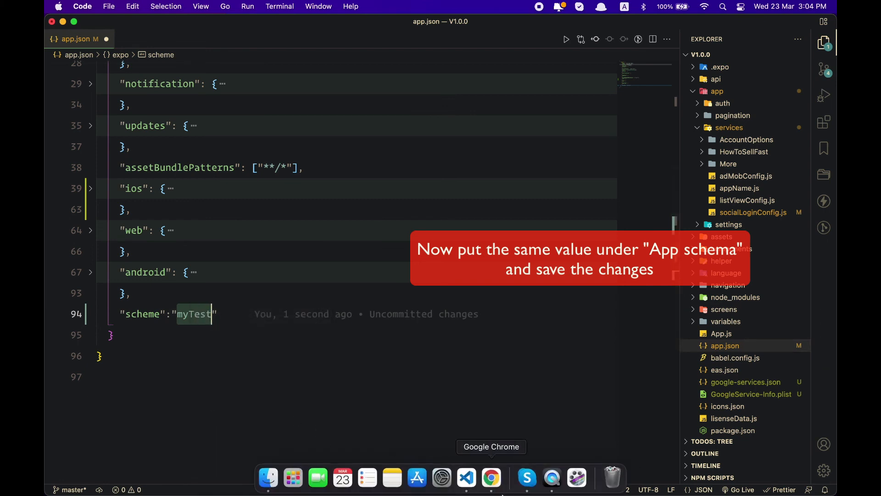
Step: Back in Chrome, set the App schema for push notifications to myTest and save the settings
click(490, 486)
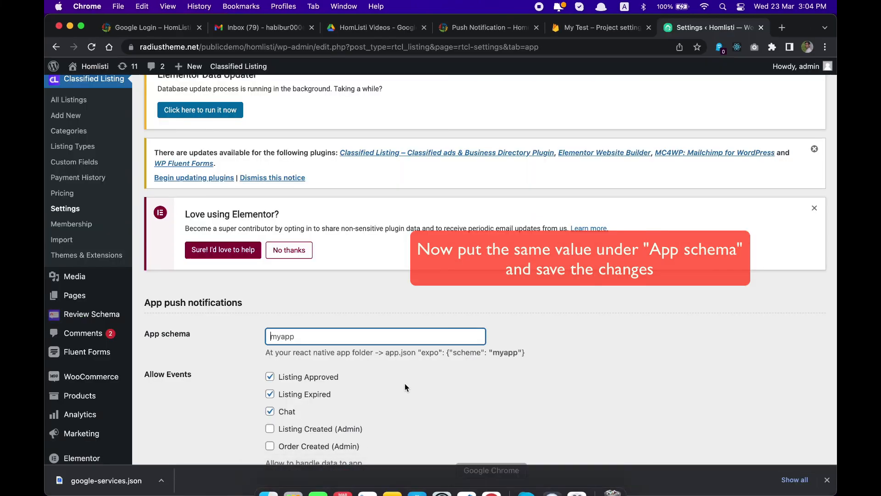
click(322, 336)
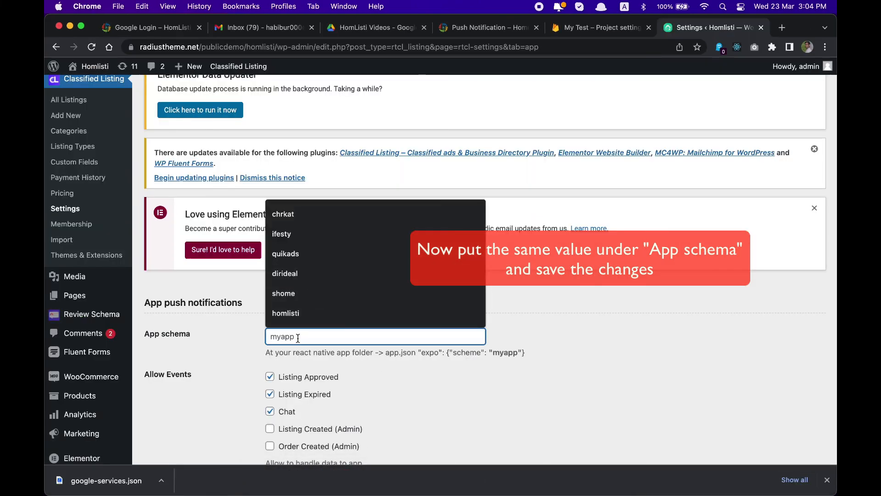
key(super+v)
click(600, 342)
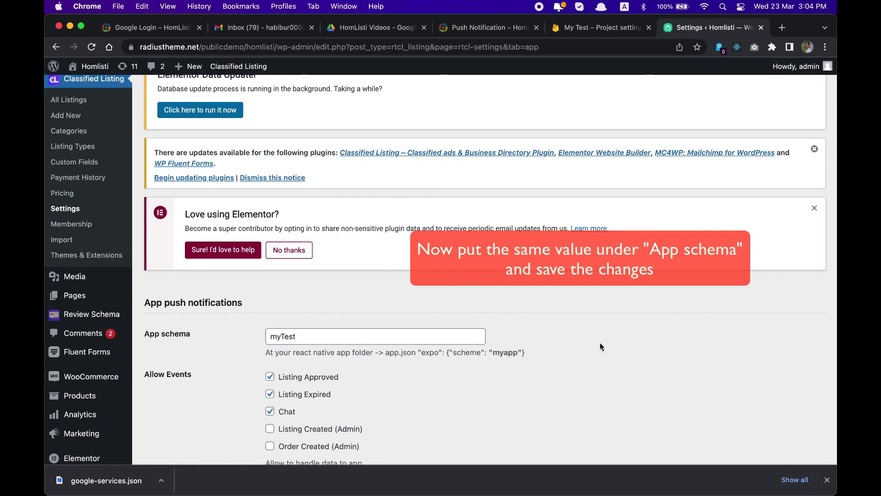
scroll(600, 342, down, 5)
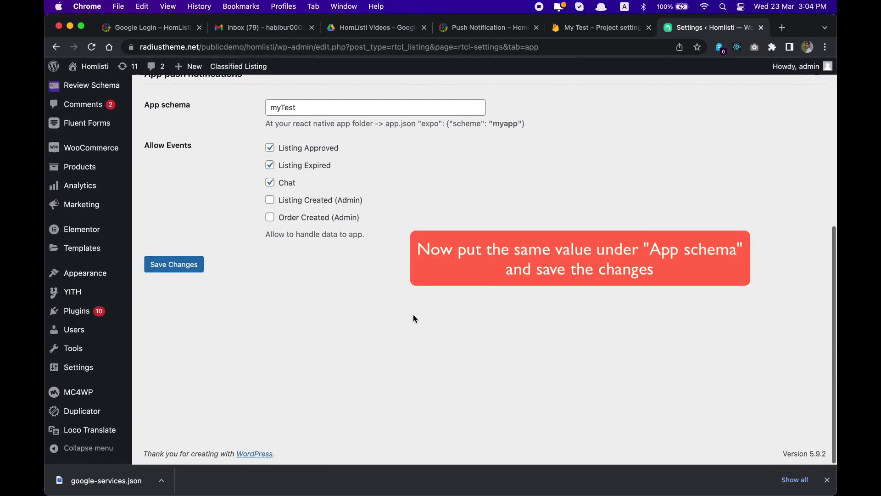
click(183, 271)
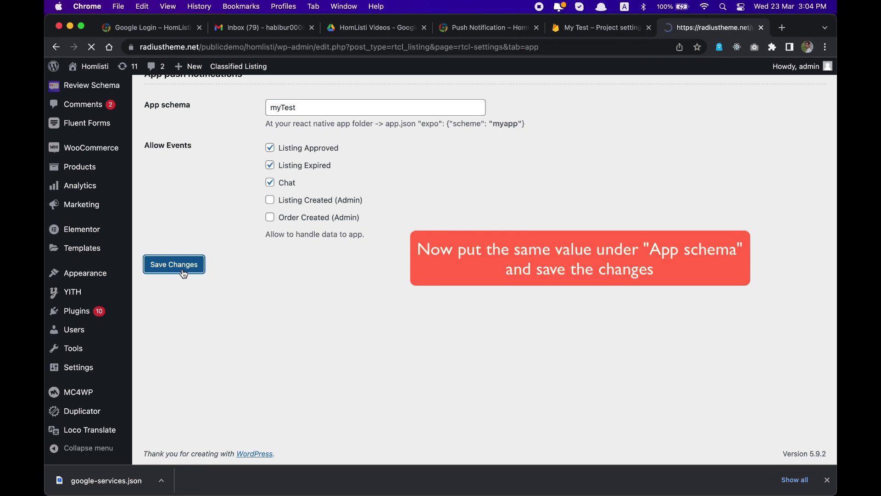